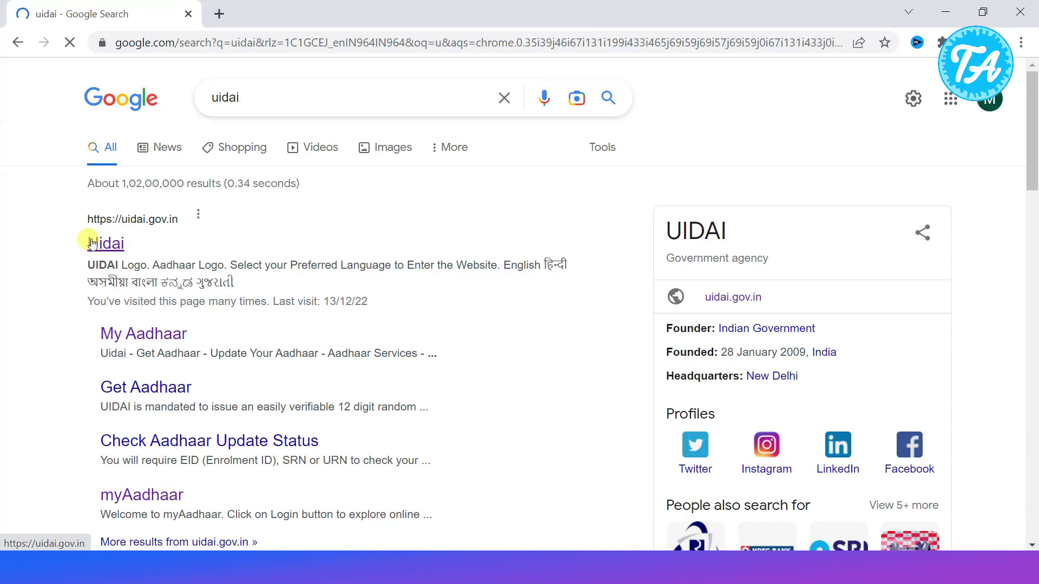
- Open the official UIDAI website from the search results and enter it in English
left_click(91, 244)
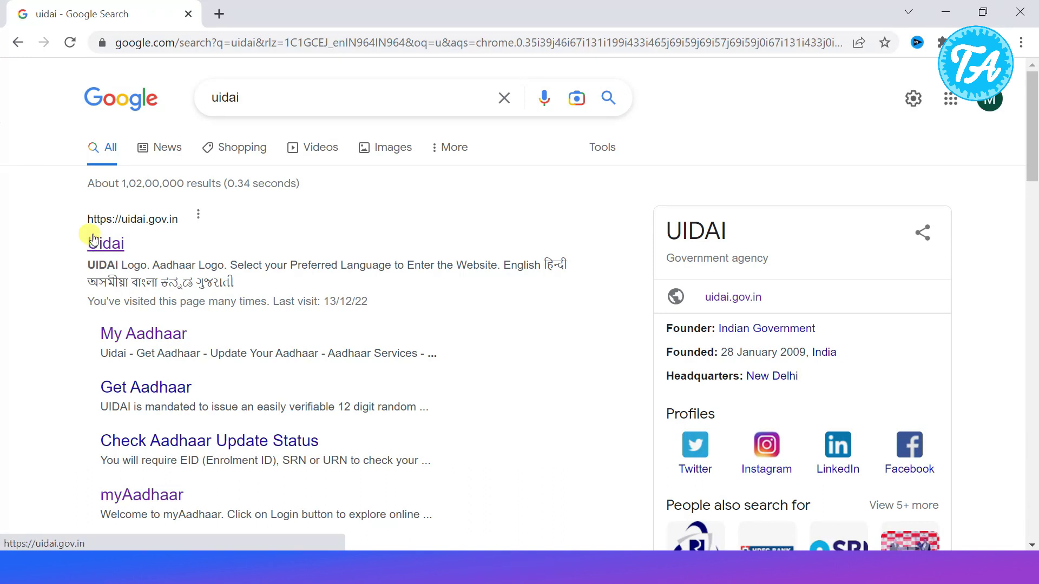
left_click(102, 245)
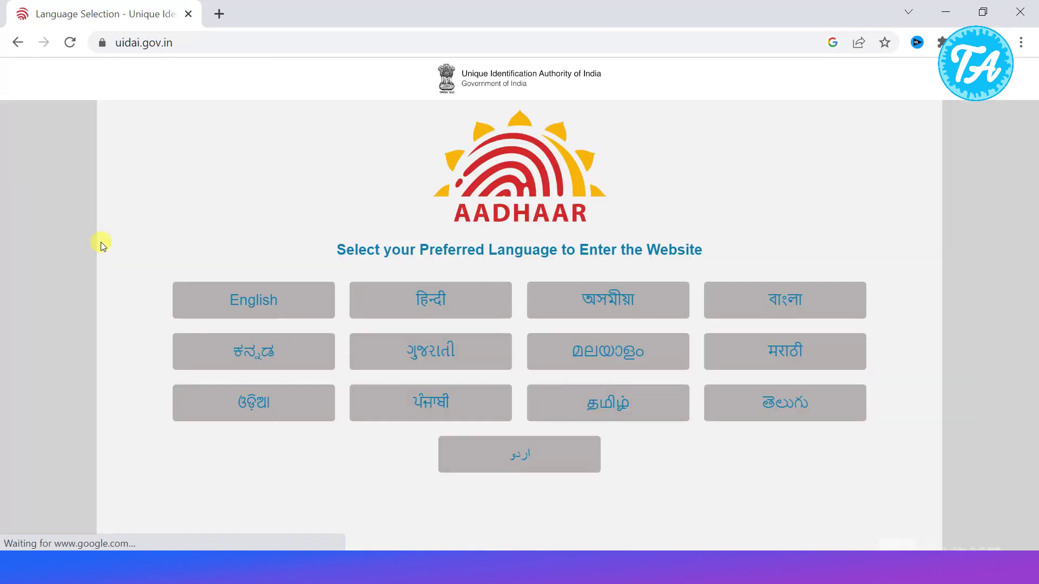
left_click(289, 307)
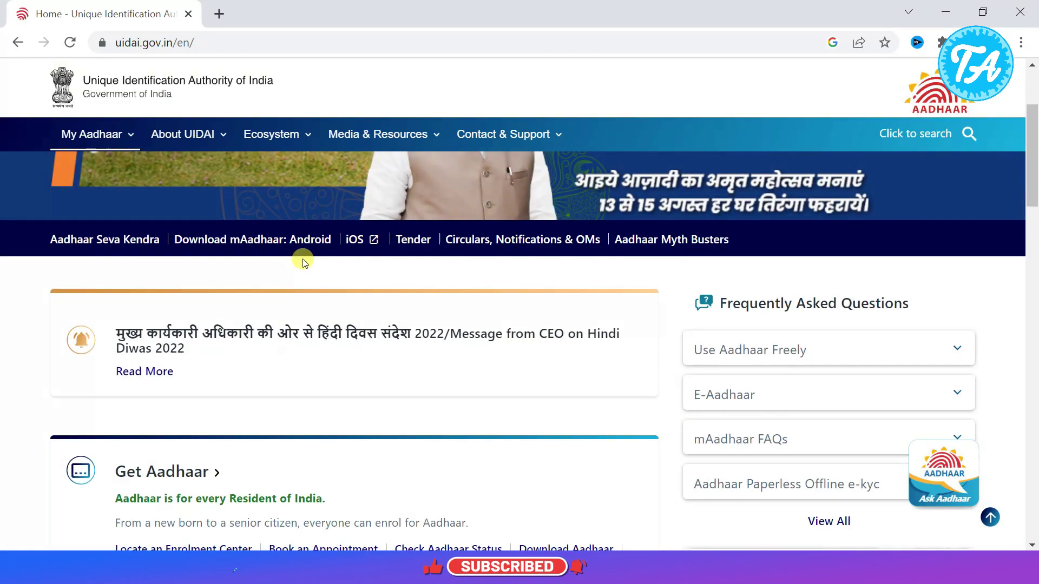
- Open the Update Demographics Data & Check Status service listed under Update Aadhaar on the home page
scroll(301, 260, "down", 2)
scroll(278, 271, "down", 2)
scroll(276, 276, "down", 1)
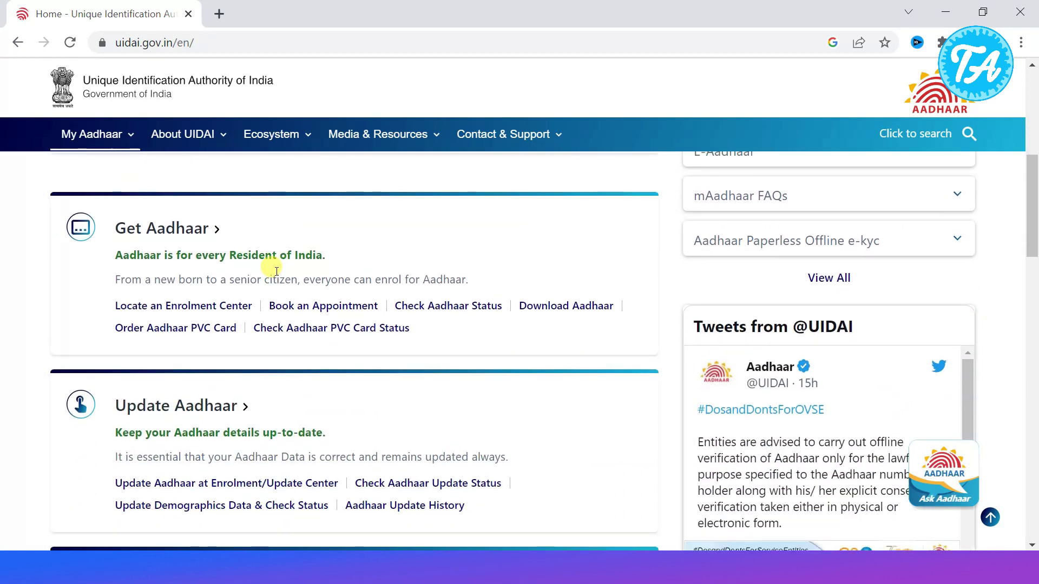
scroll(276, 271, "down", 2)
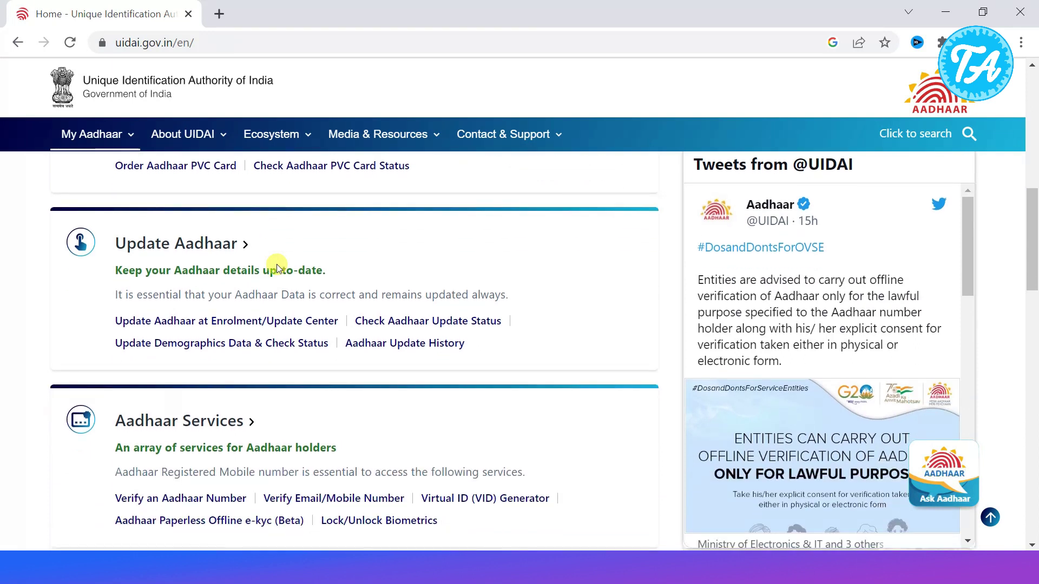
scroll(273, 264, "down", 1)
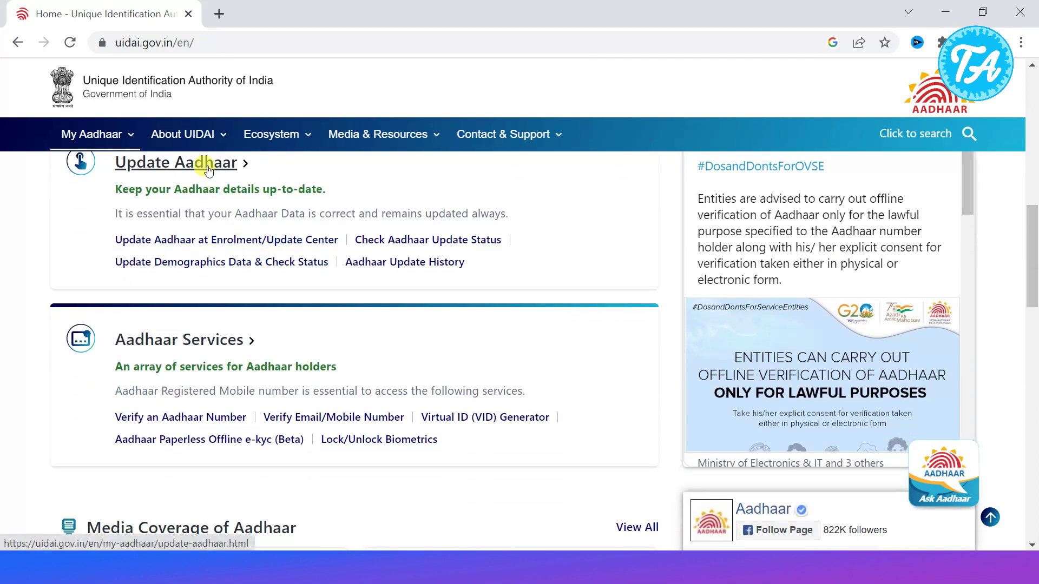
left_click(187, 263)
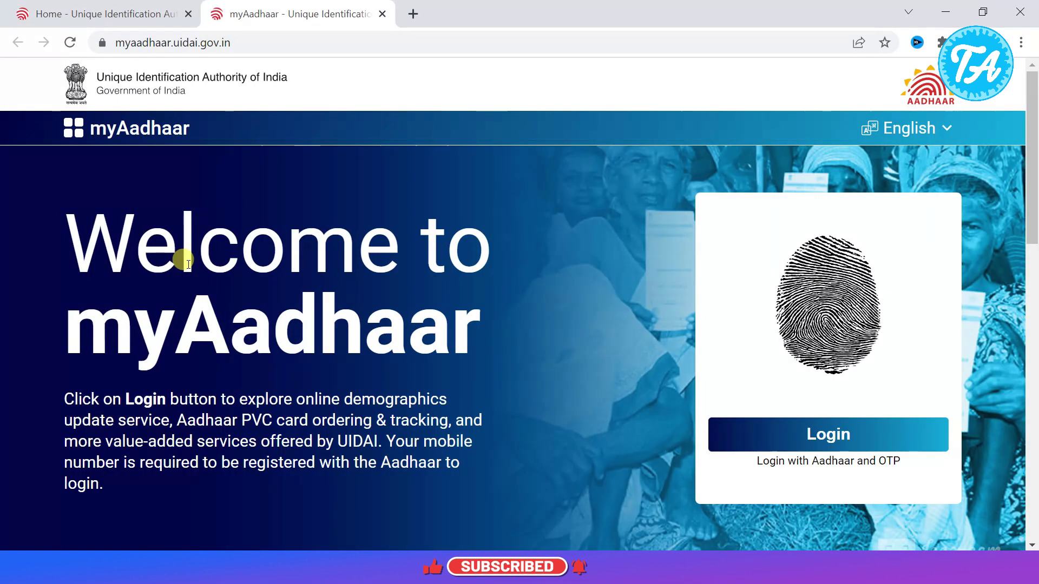
- Log in to myAadhaar with the resident's Aadhaar number, the captcha and the OTP
scroll(337, 273, "down", 1)
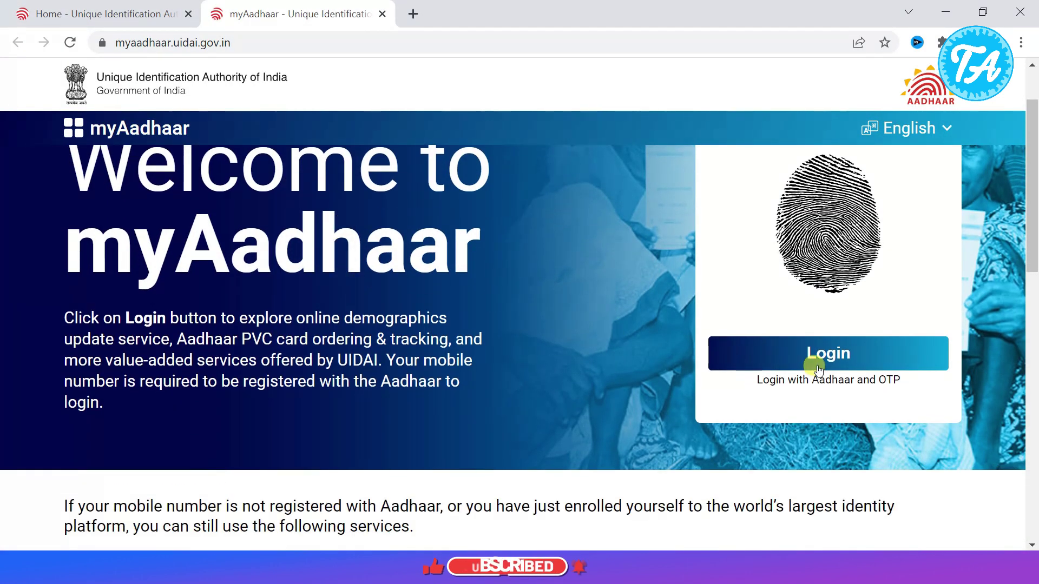
left_click(818, 365)
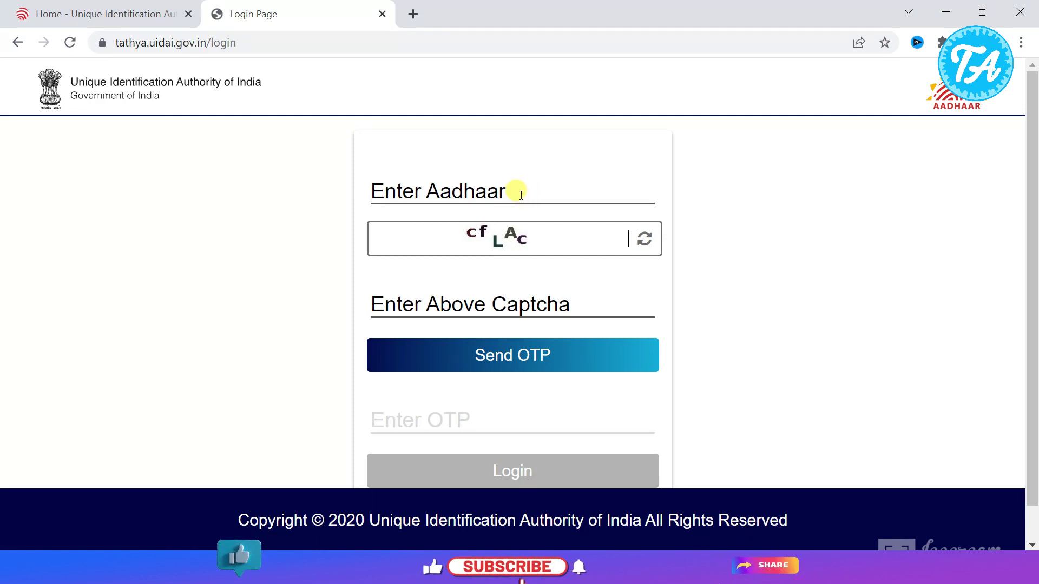
left_click(490, 188)
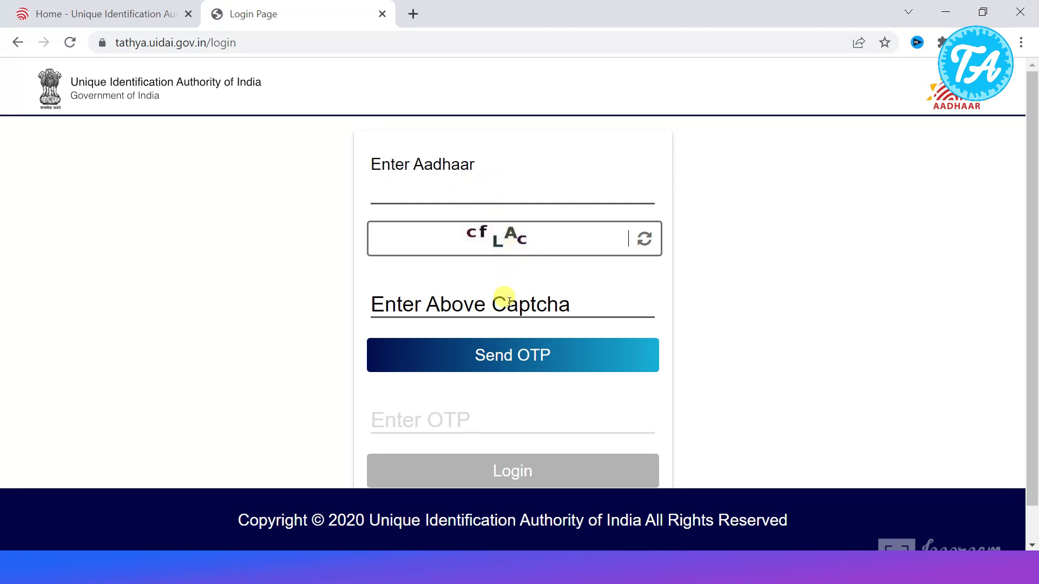
scroll(520, 301, "down", 1)
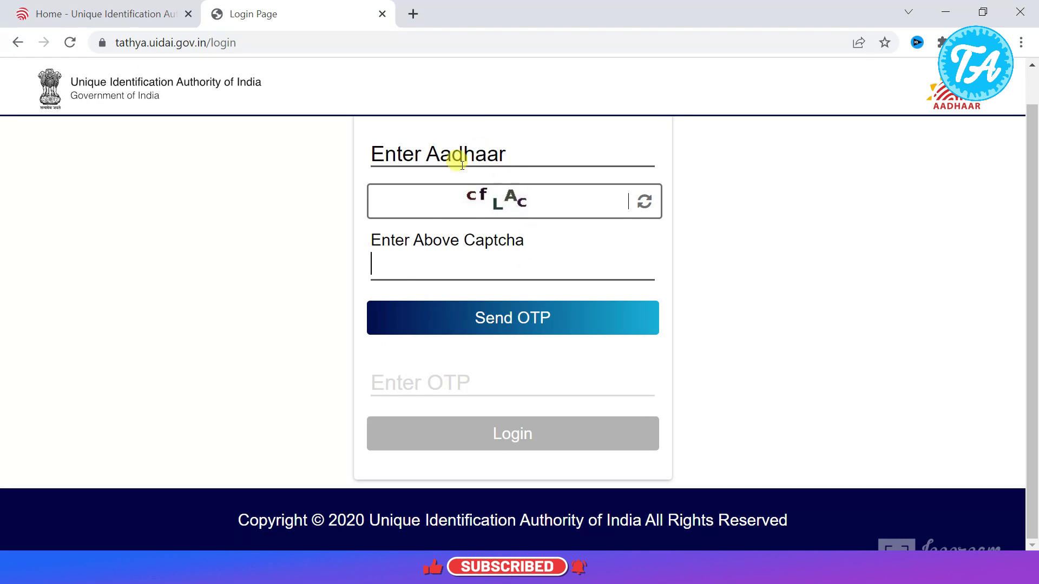
left_click(441, 383)
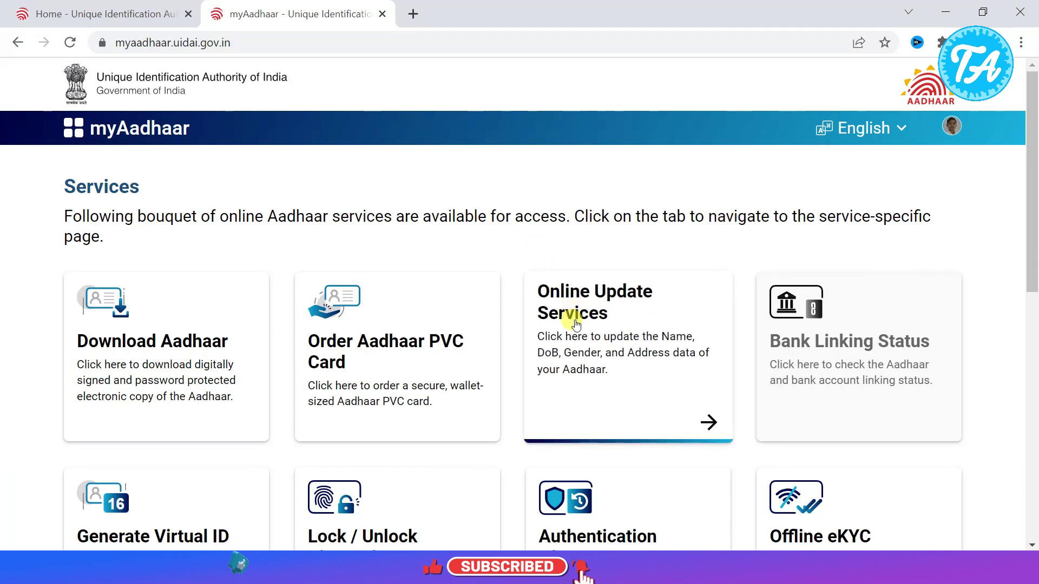
- Start a Head Of Family (HOF) based Address Update from Online Update Services and proceed past its instructions to the form
left_click(602, 368)
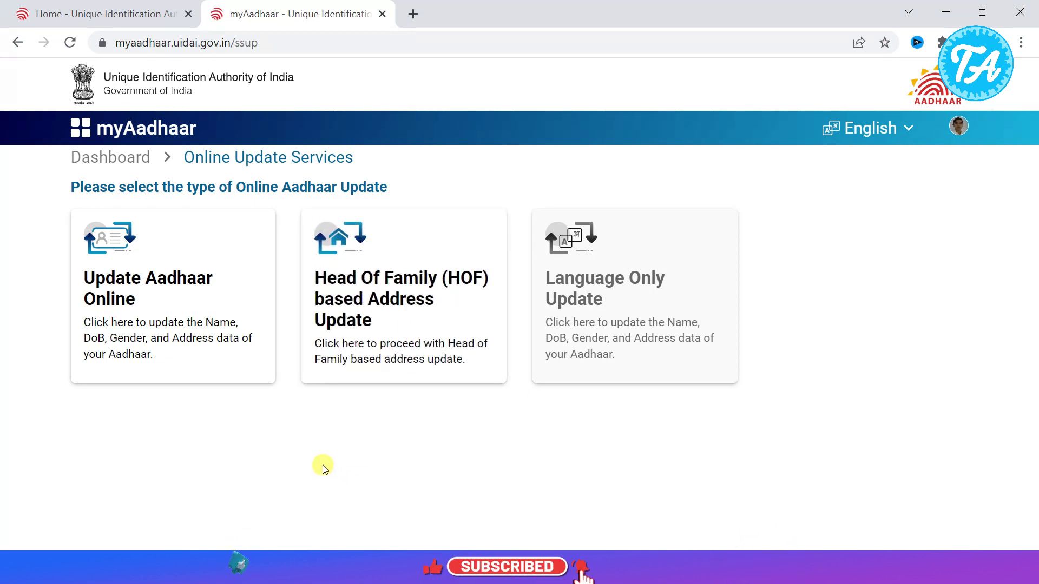
left_click(343, 352)
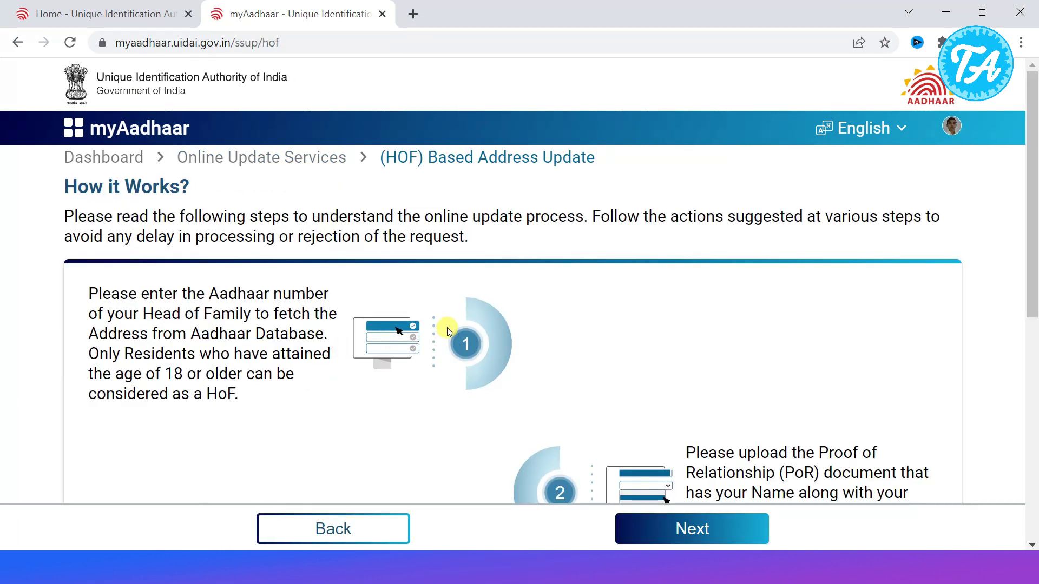
scroll(447, 330, "down", 4)
scroll(506, 328, "down", 4)
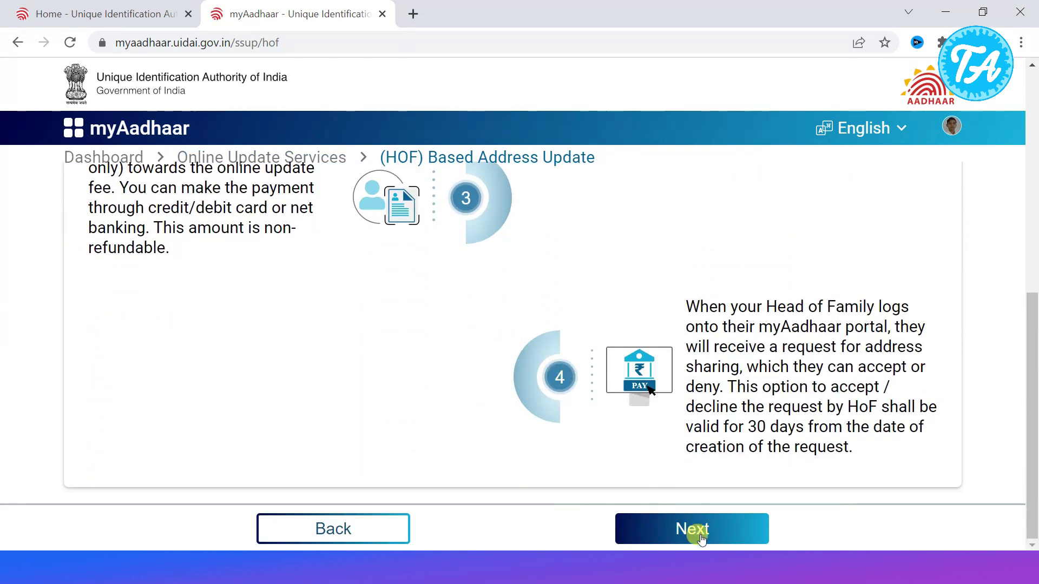
left_click(699, 535)
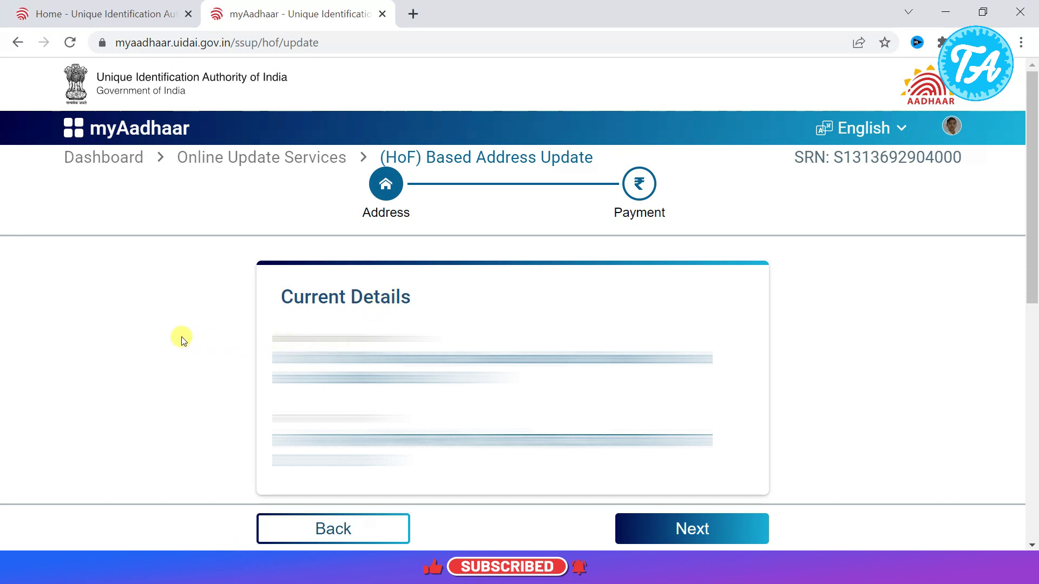
- Set the relationship type to Father in the HoF details and activate the field for the HoF's Aadhaar number
scroll(156, 338, "down", 5)
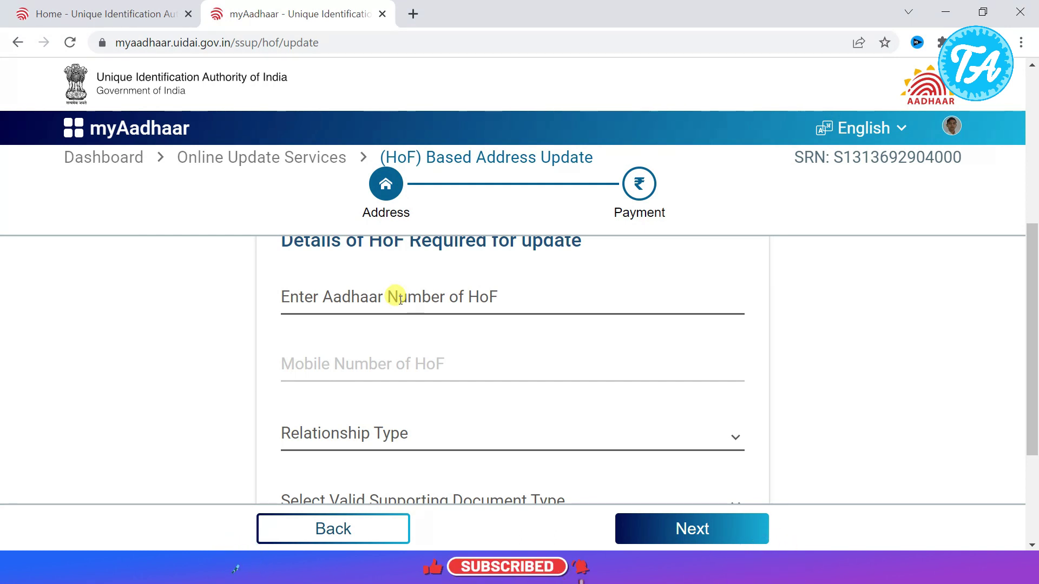
left_click(399, 443)
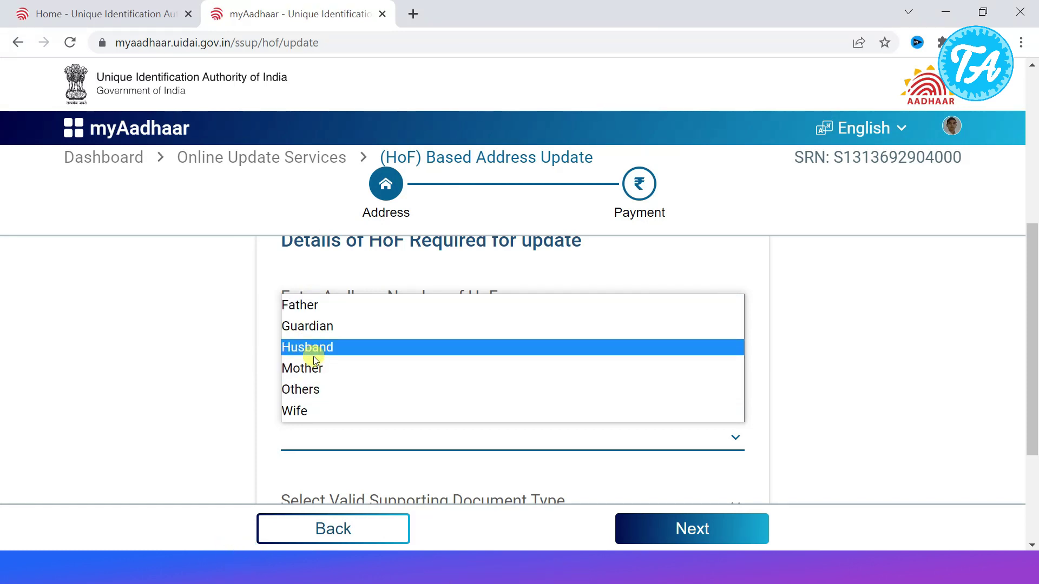
left_click(313, 309)
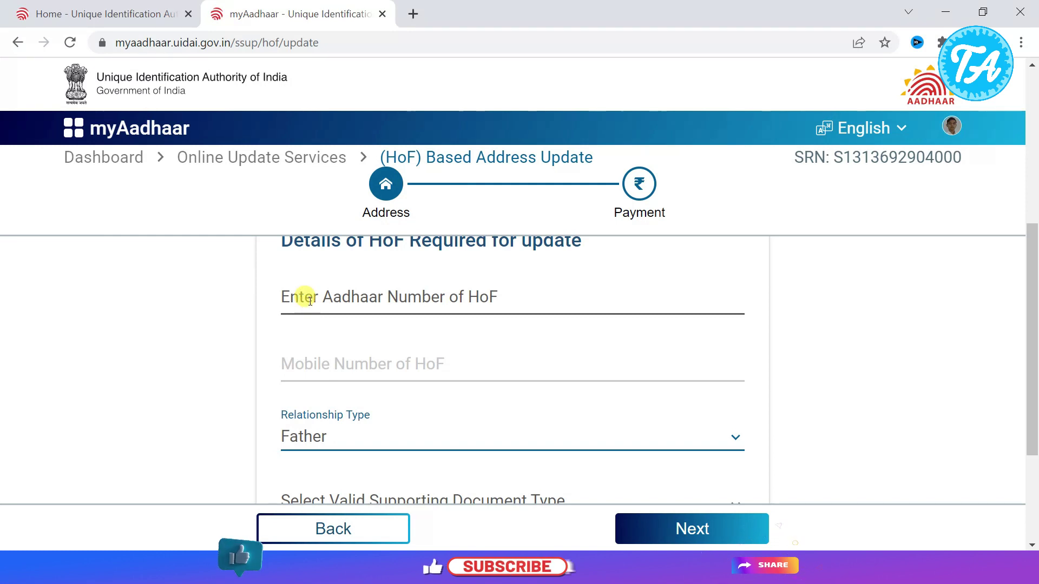
left_click(299, 299)
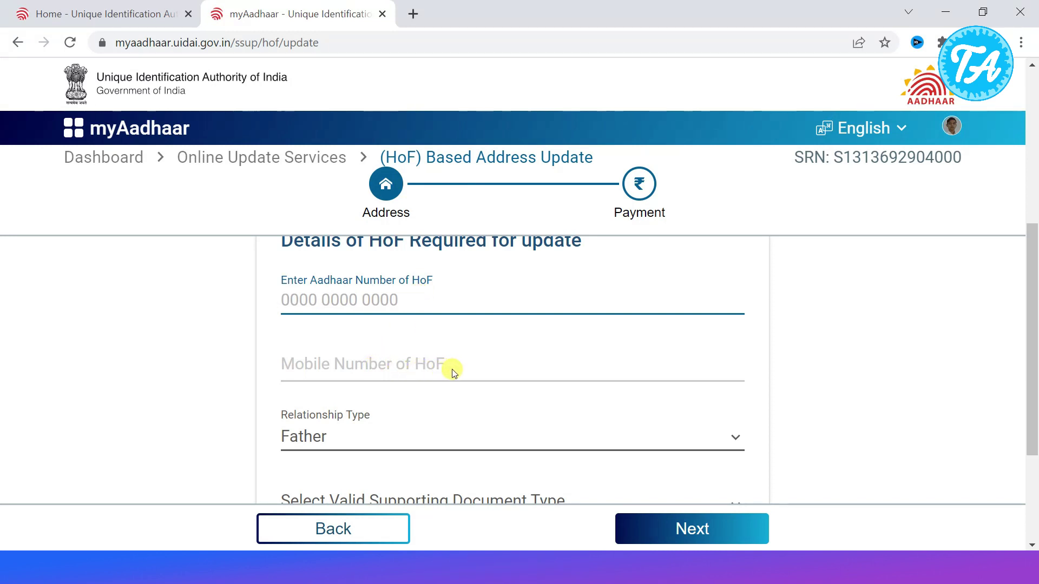
- Choose Self-Declaration as the valid supporting document type for the address update
scroll(457, 373, "down", 3)
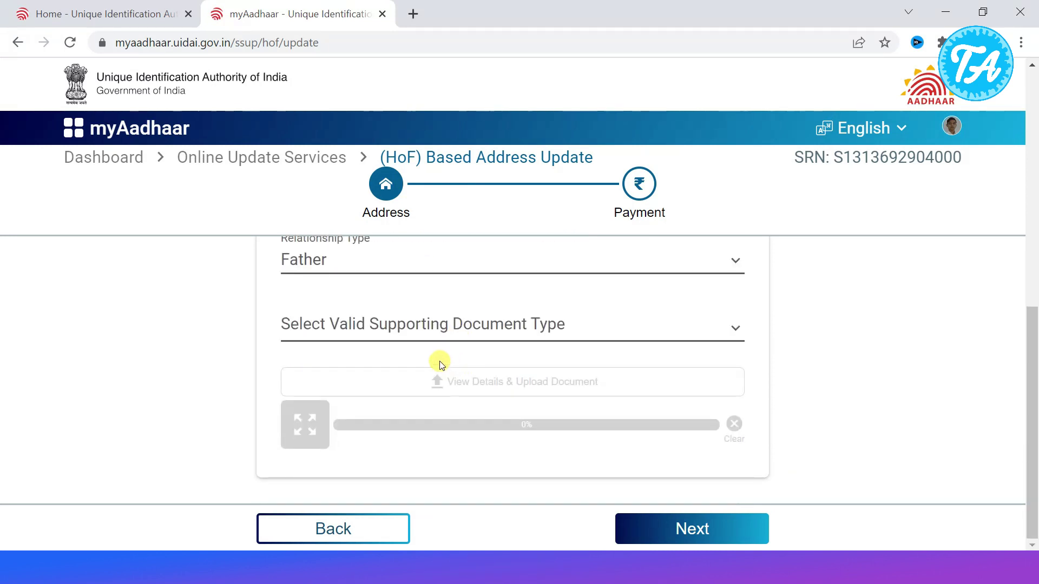
left_click(386, 334)
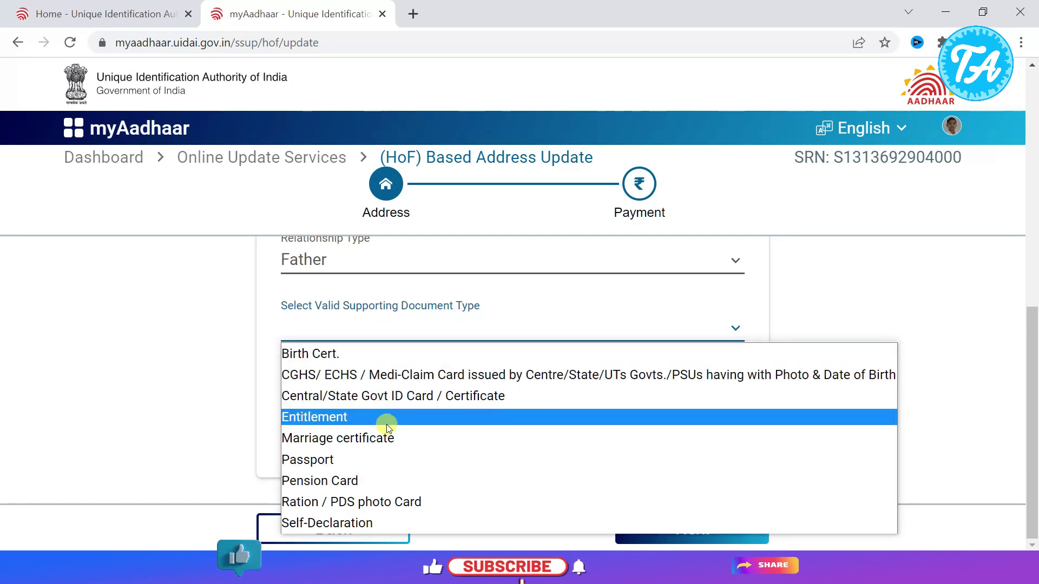
left_click(356, 522)
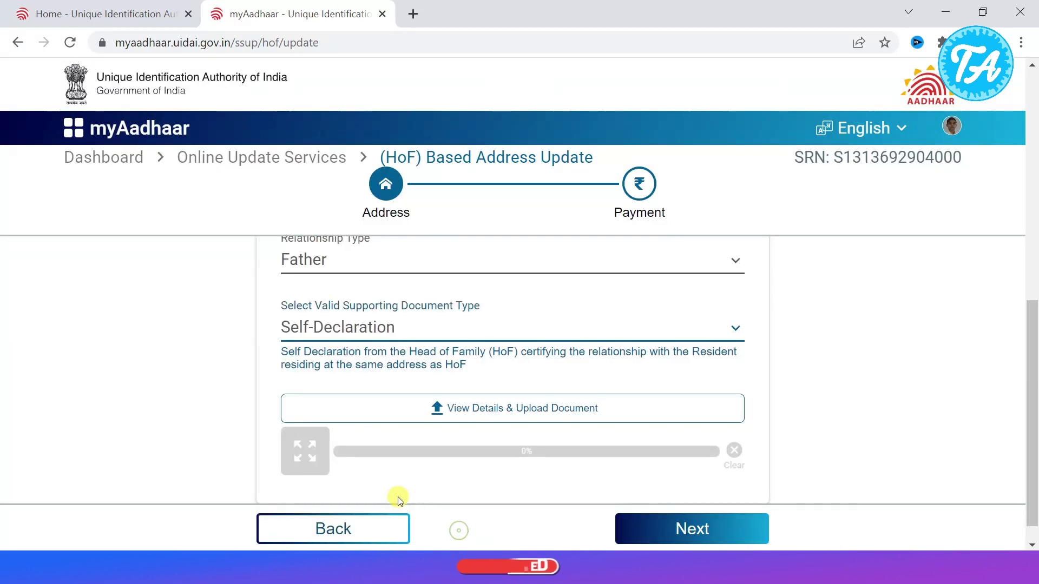
left_click(433, 543)
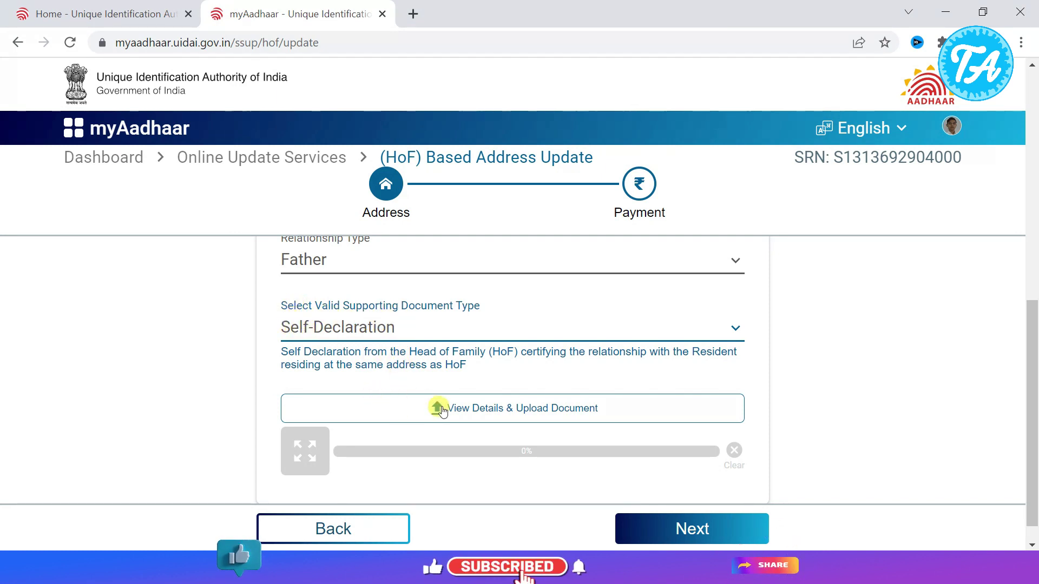
- Upload the self-declaration as the Proof of Relationship document and proceed to the payment stage
left_click(510, 414)
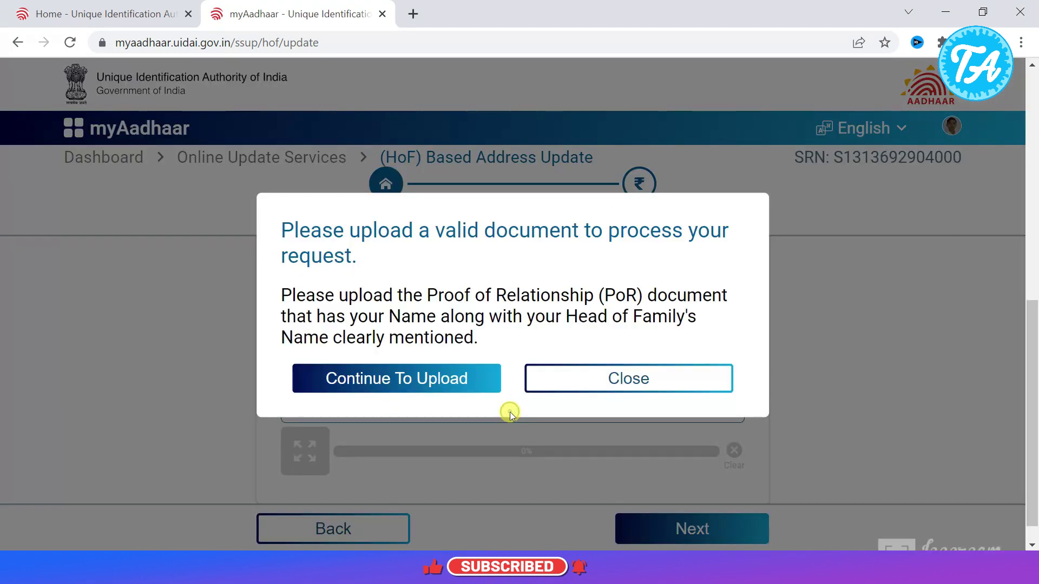
left_click(416, 374)
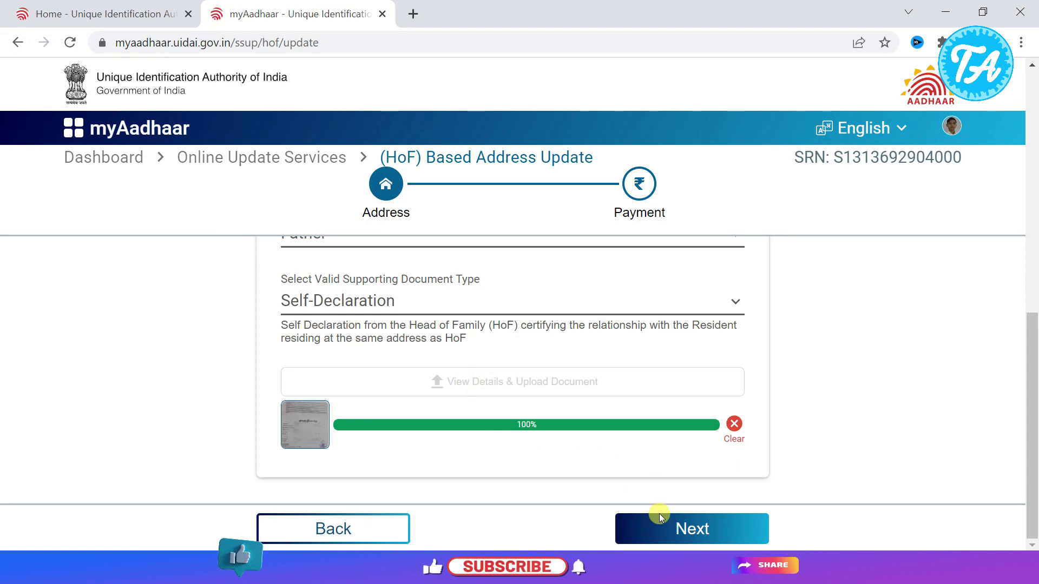
left_click(670, 534)
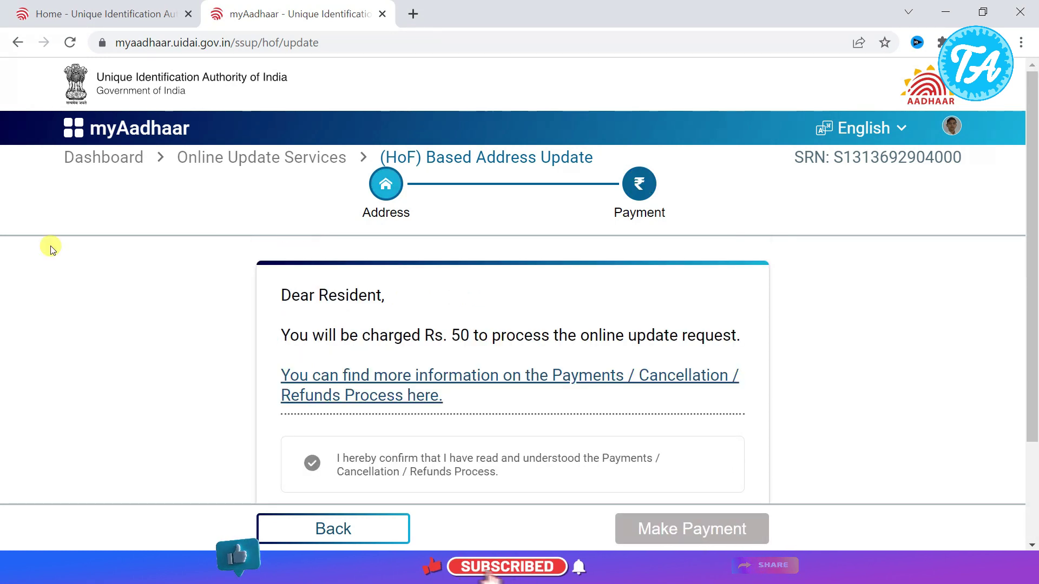
- Confirm having read the Payments / Cancellation / Refunds Process and proceed to pay with PayUbiz
scroll(51, 252, "down", 2)
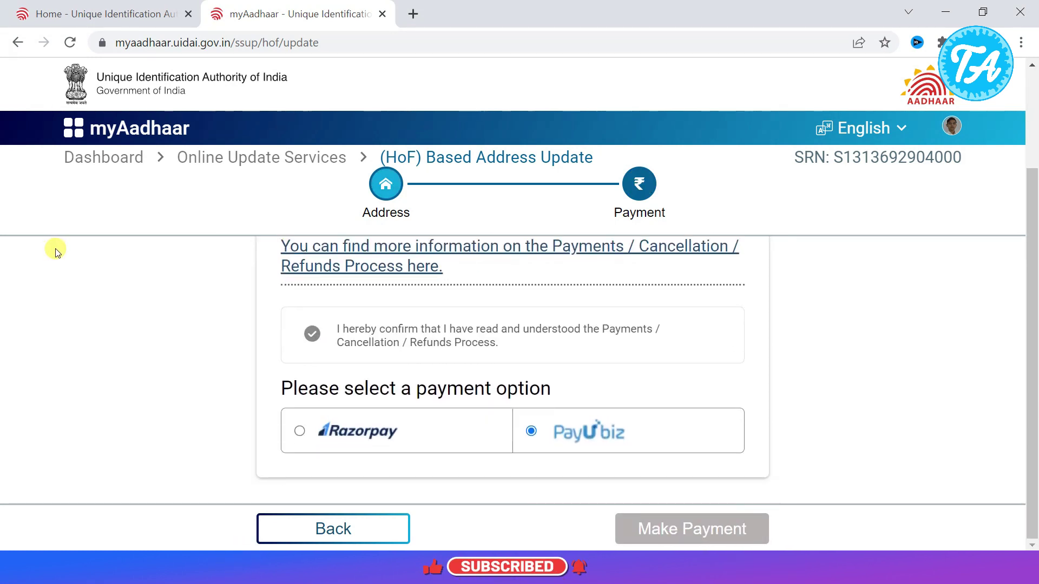
scroll(339, 327, "up", 1)
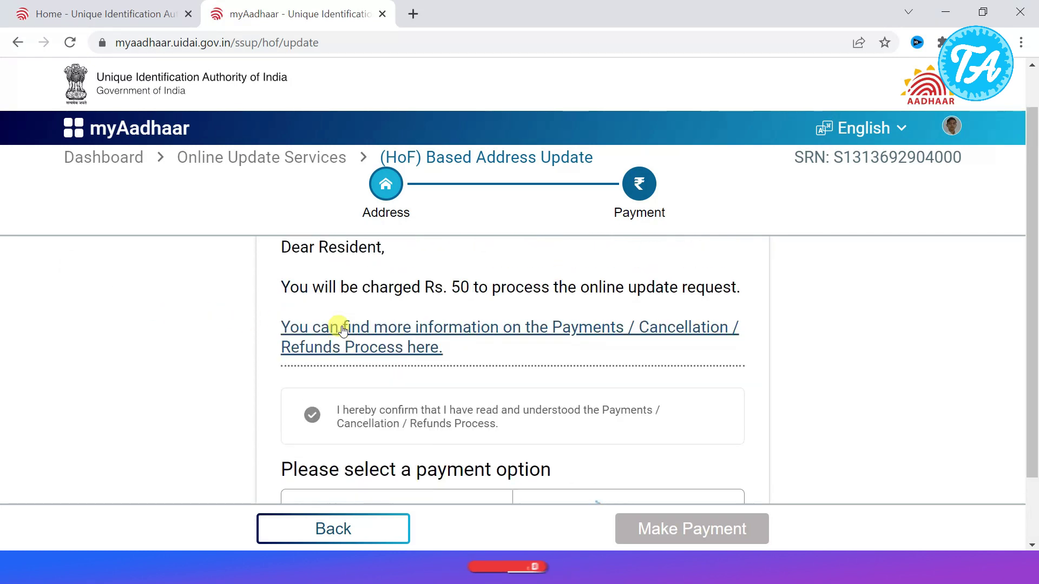
scroll(243, 282, "down", 1)
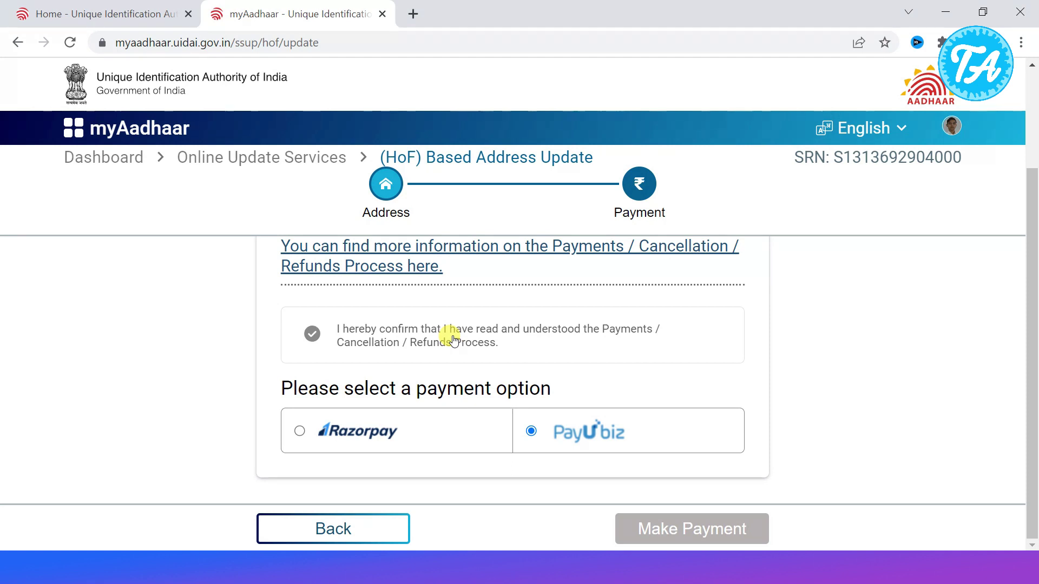
left_click(453, 340)
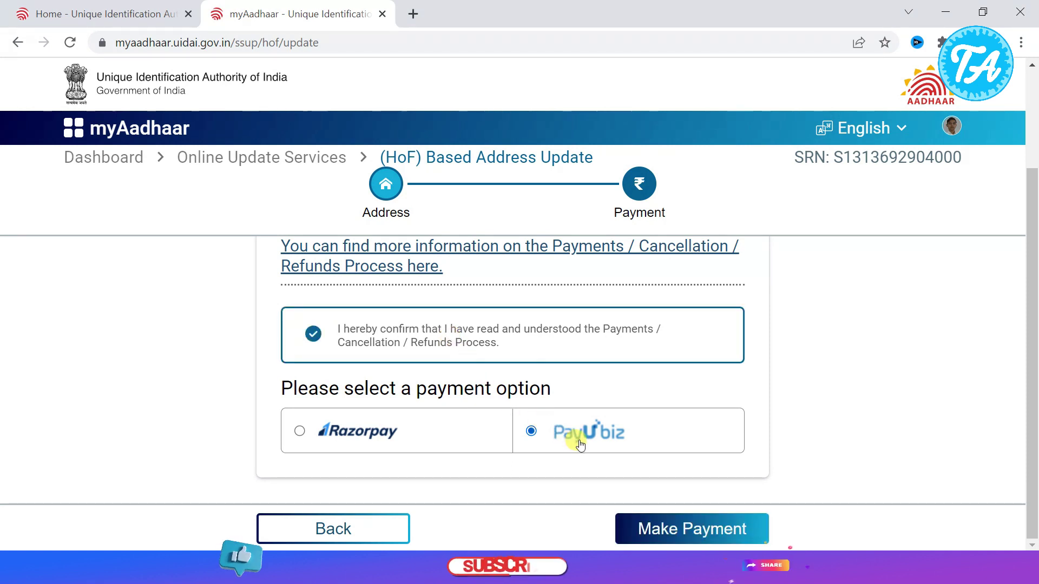
left_click(685, 529)
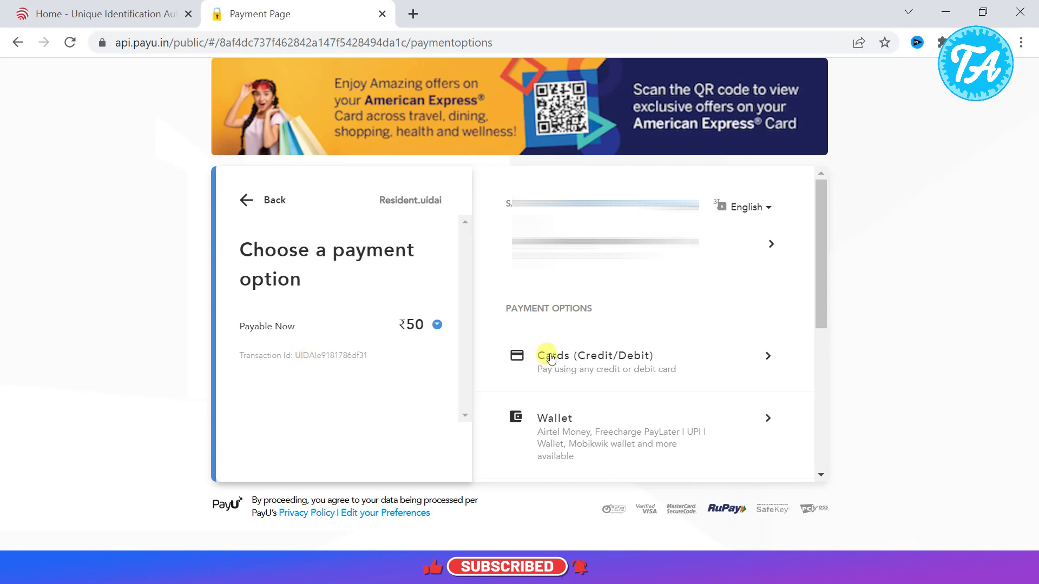
- Choose UPI as the payment option for the update fee
scroll(550, 357, "down", 3)
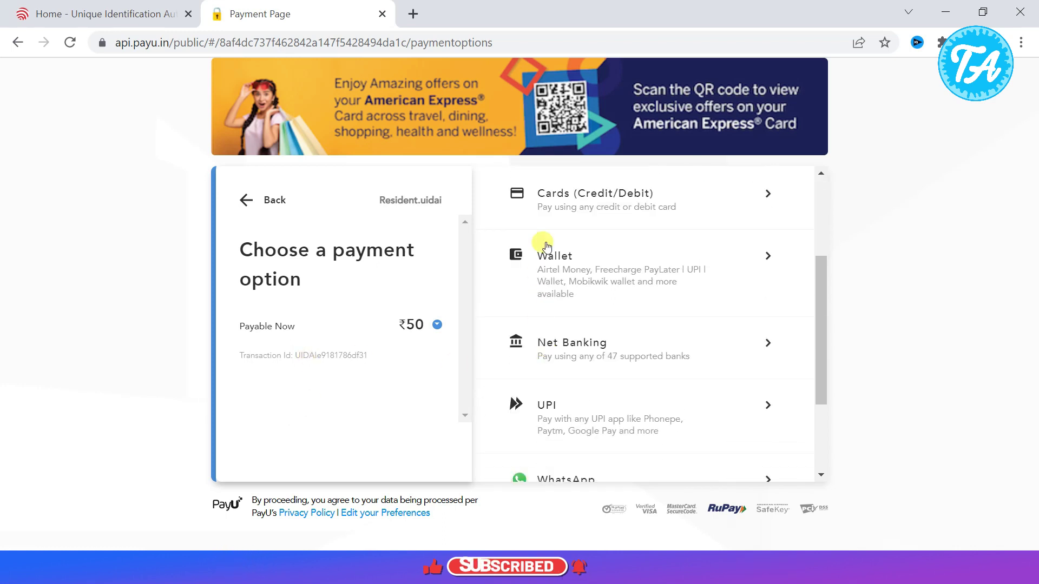
scroll(585, 366, "down", 1)
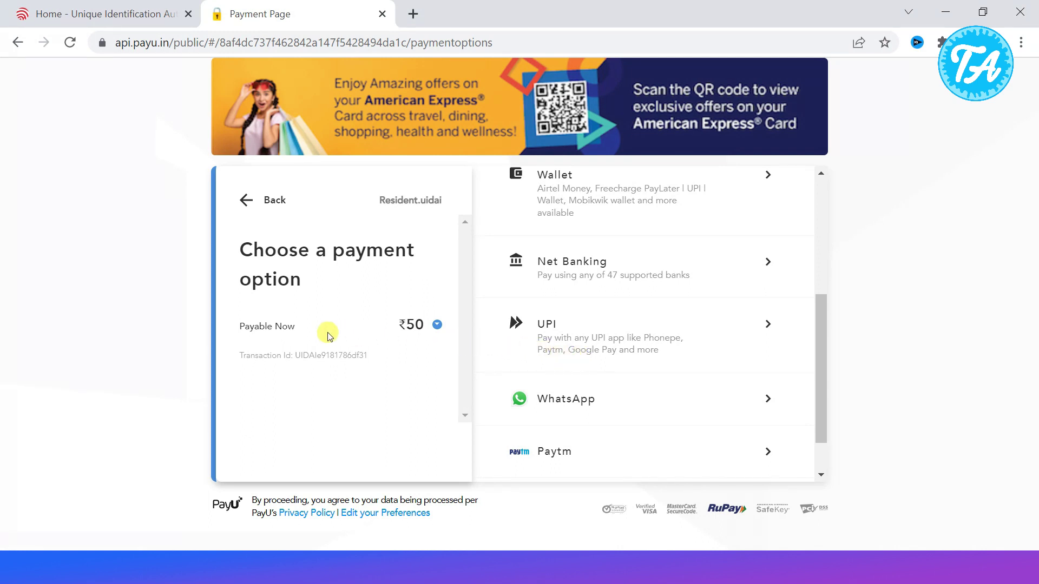
left_click(707, 335)
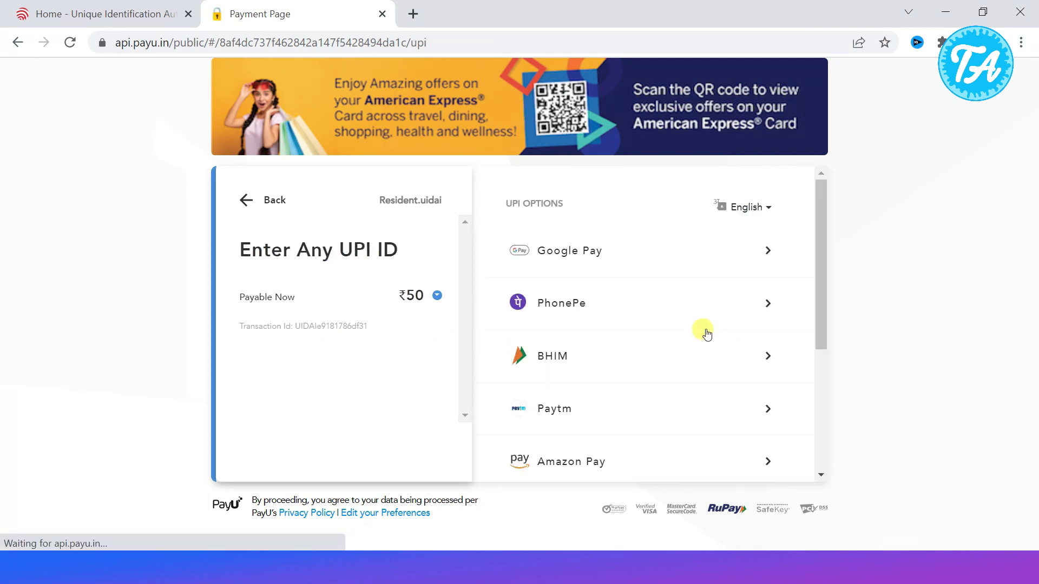
- Choose PhonePe as the UPI option for the fee payment and activate its UPI ID field
left_click(611, 308)
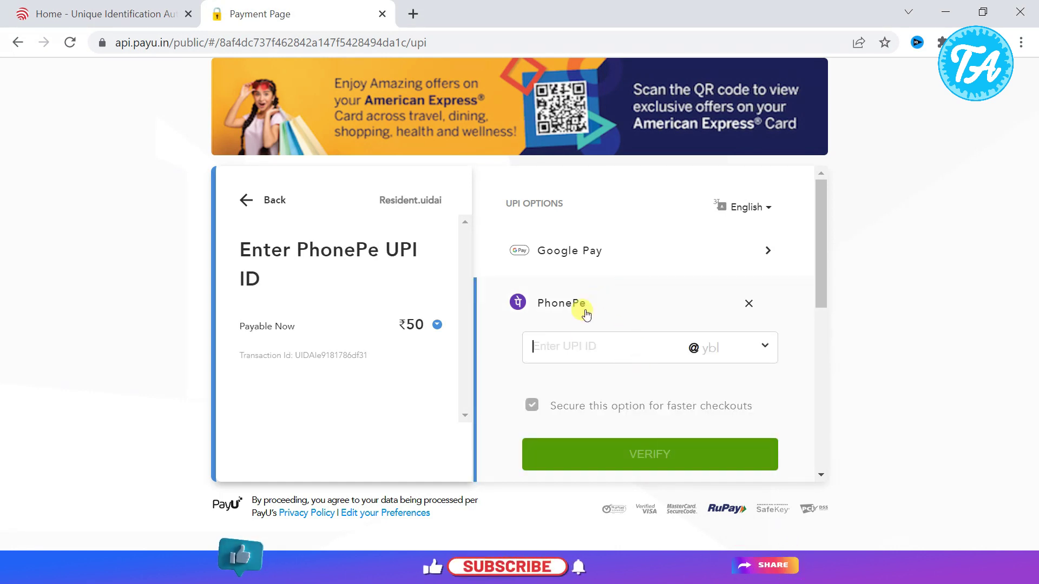
left_click(610, 360)
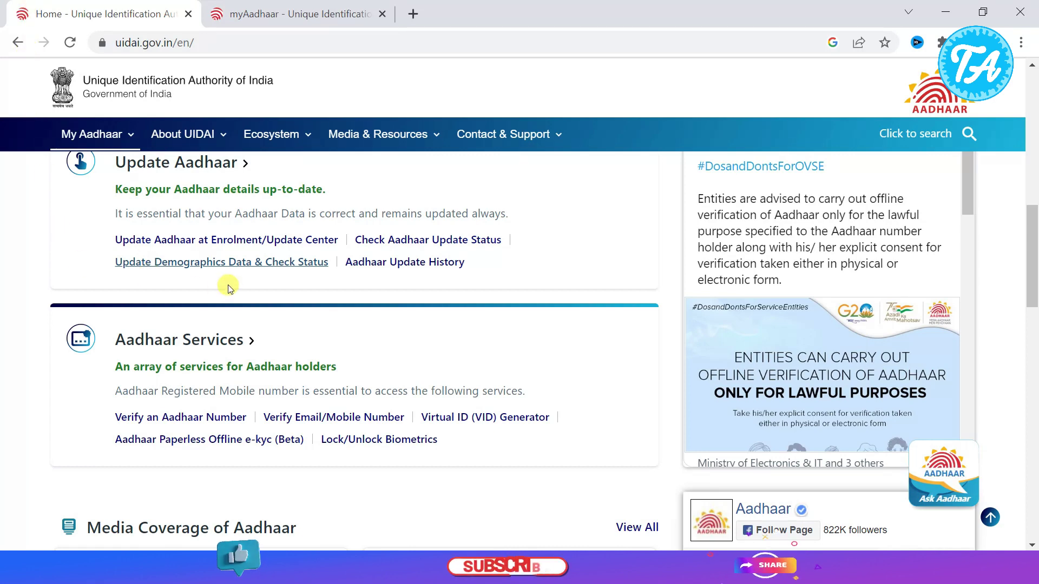
- Open Update Demographics Data & Check Status from the UIDAI home page and bring up the myAadhaar login form with its Aadhaar number field active
left_click(227, 263)
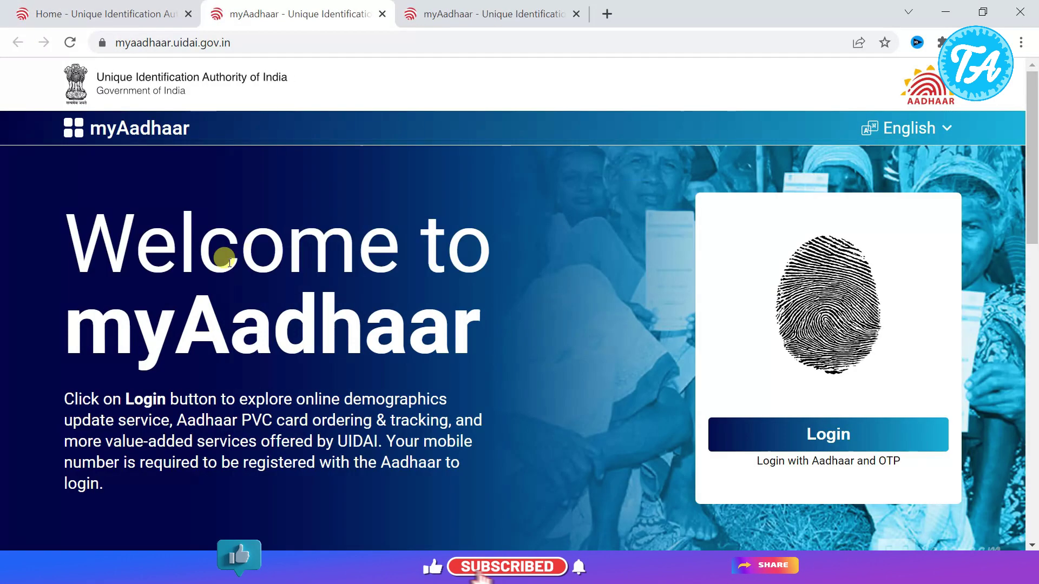
left_click(839, 436)
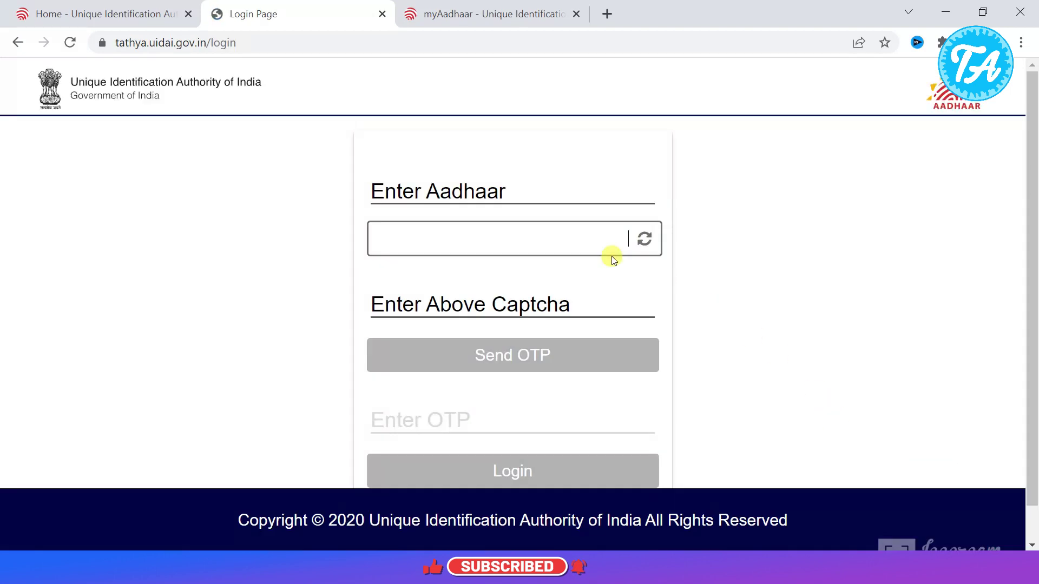
left_click(497, 195)
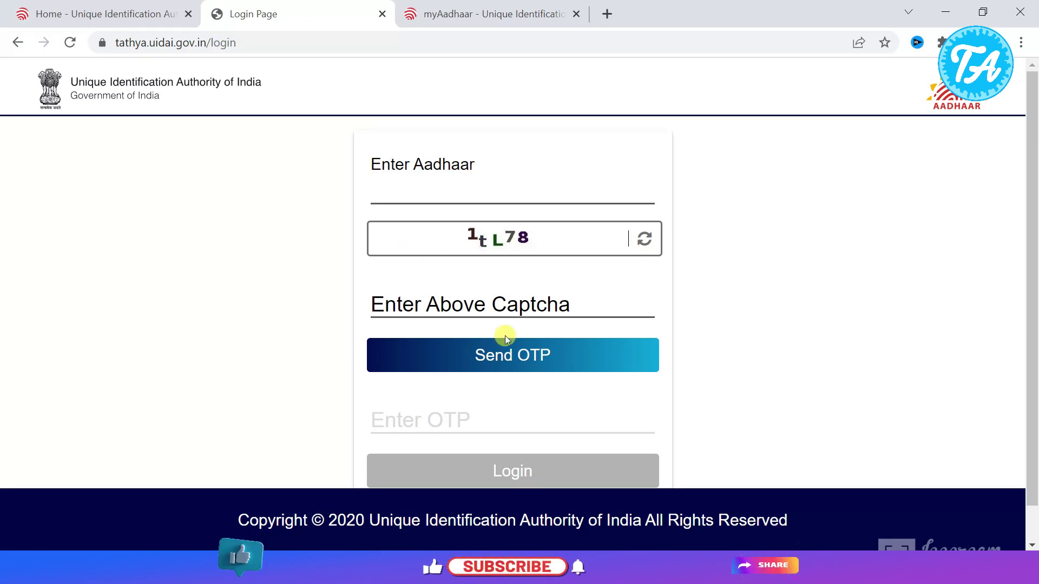
scroll(498, 417, "down", 1)
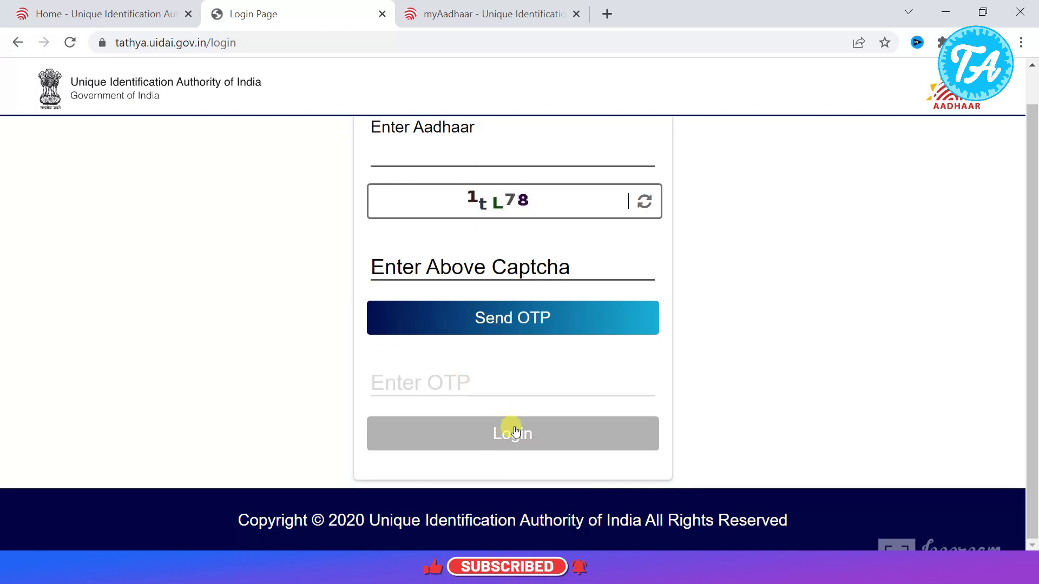
- Open My Head of Family (HoF) Requests from the logged-in myAadhaar dashboard and activate the SRN field for fetching the request
key("ctrl+w")
scroll(458, 168, "down", 4)
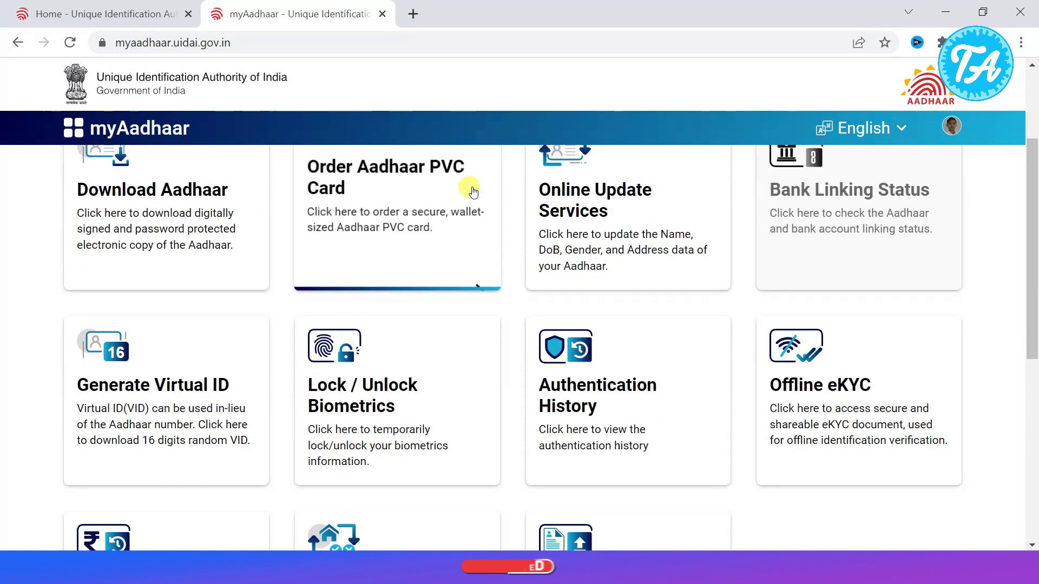
scroll(473, 191, "down", 4)
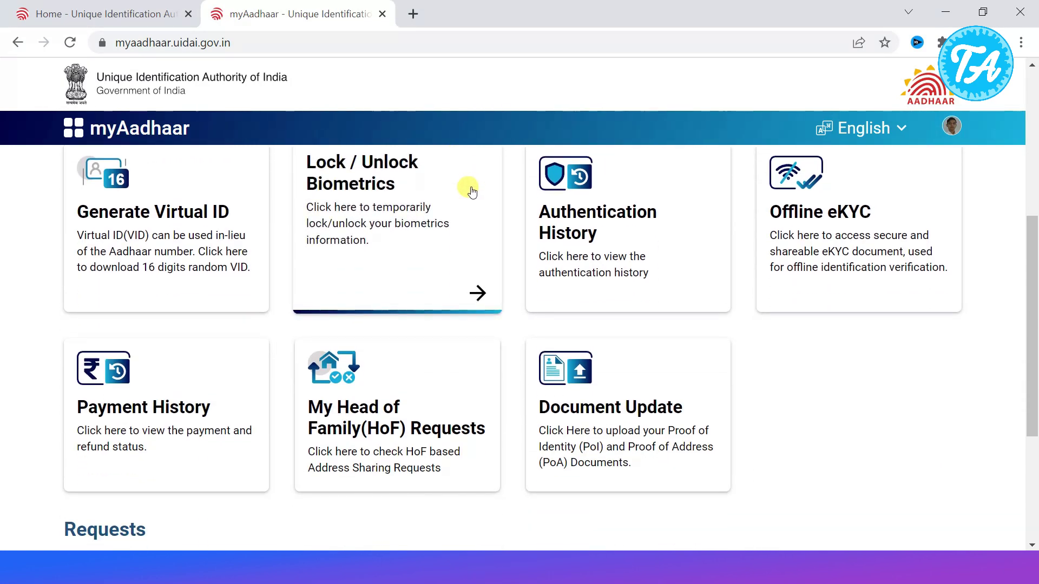
scroll(472, 192, "down", 3)
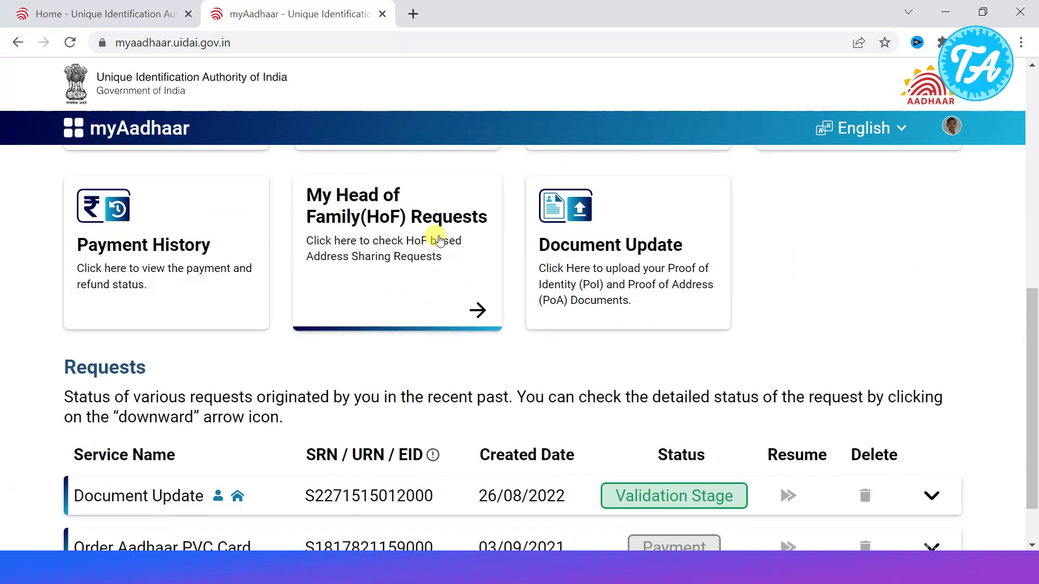
scroll(436, 238, "up", 2)
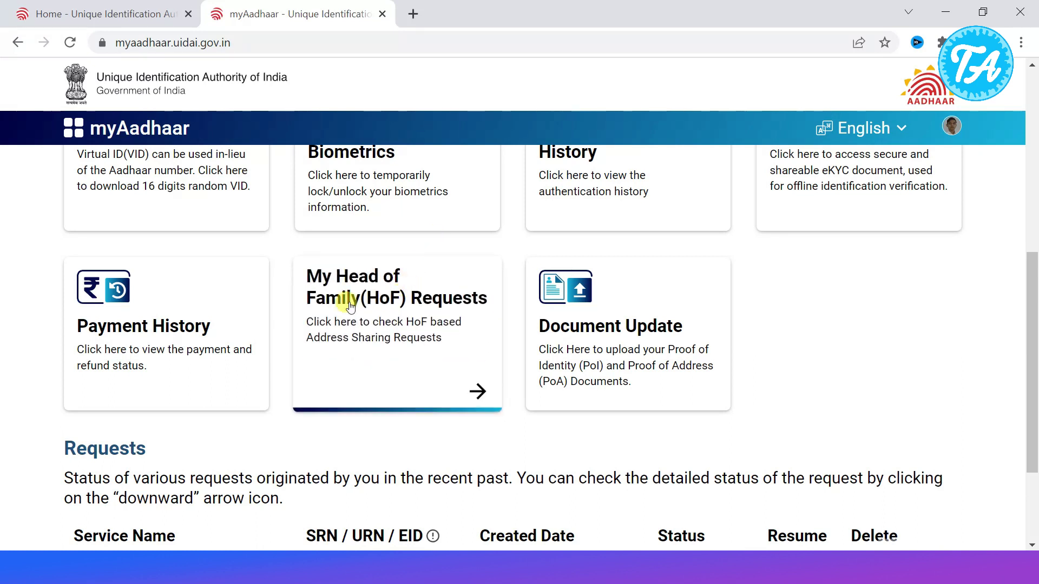
left_click(404, 387)
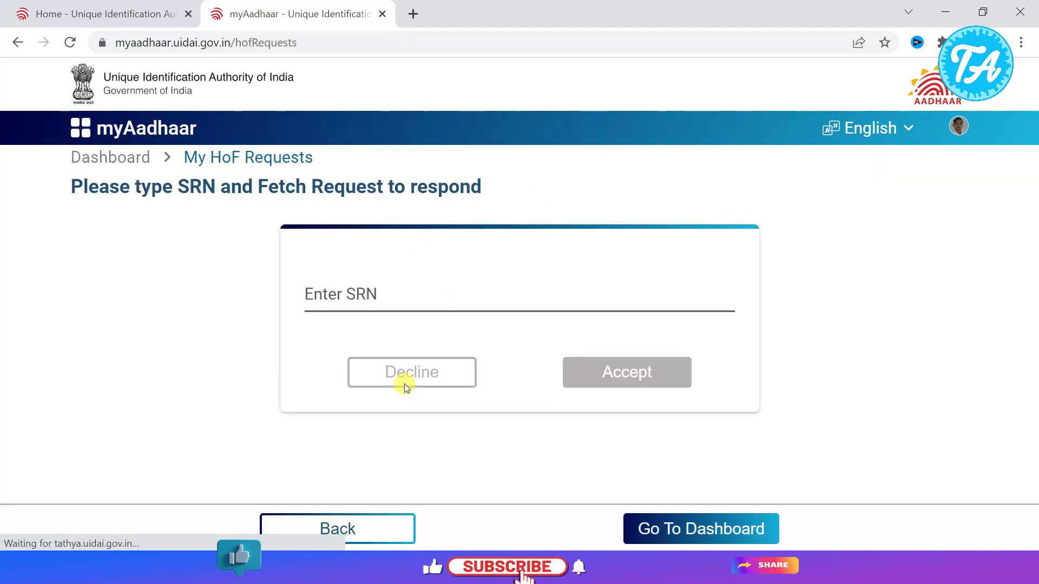
left_click(383, 299)
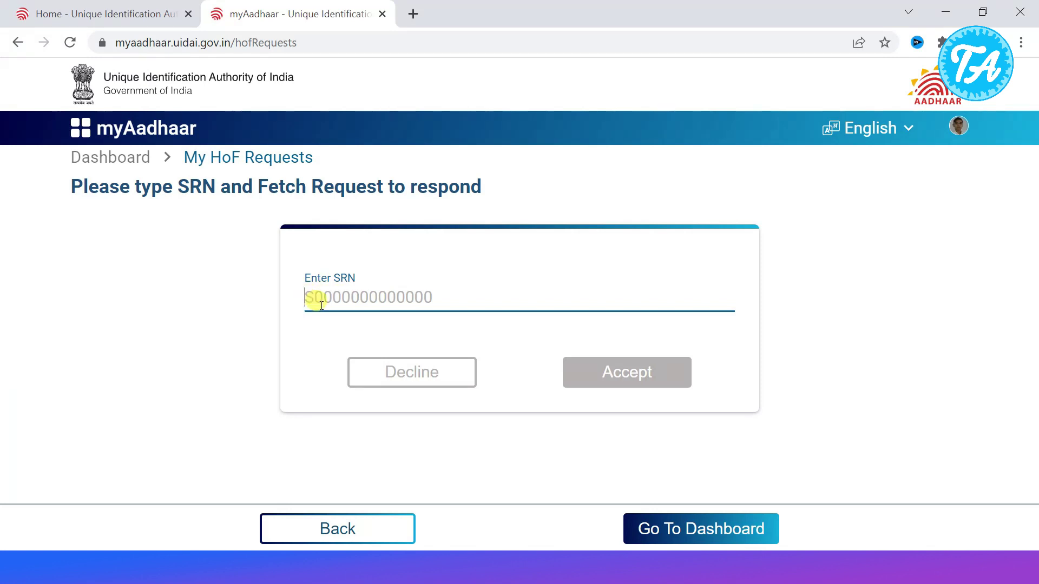